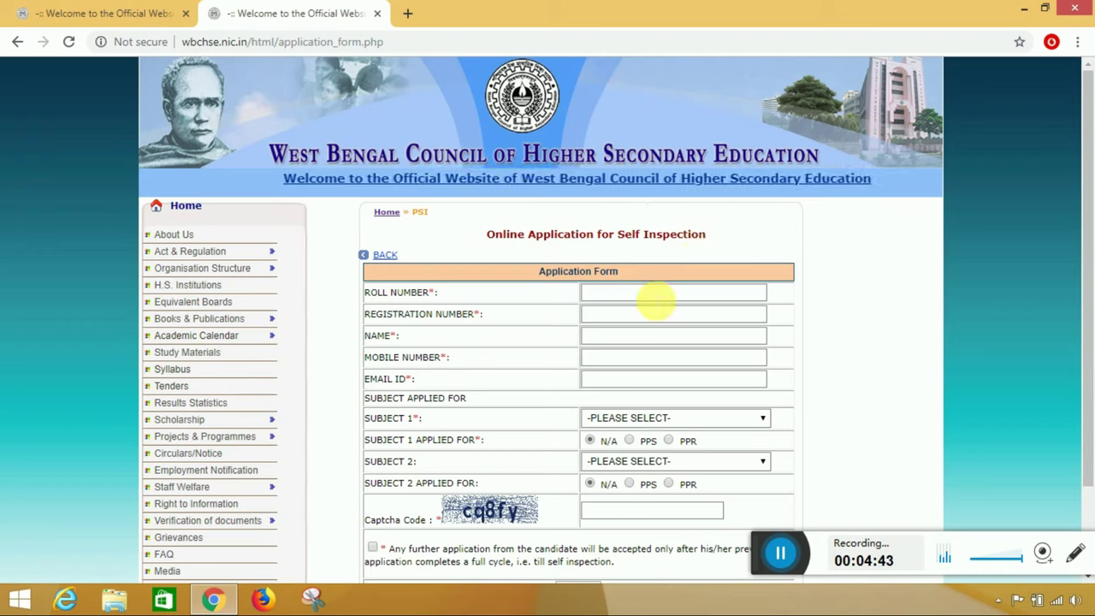
- Enter the candidate's roll number, registration number and full name in the form fields
{"action": "left_click", "coordinate": [655, 297]}
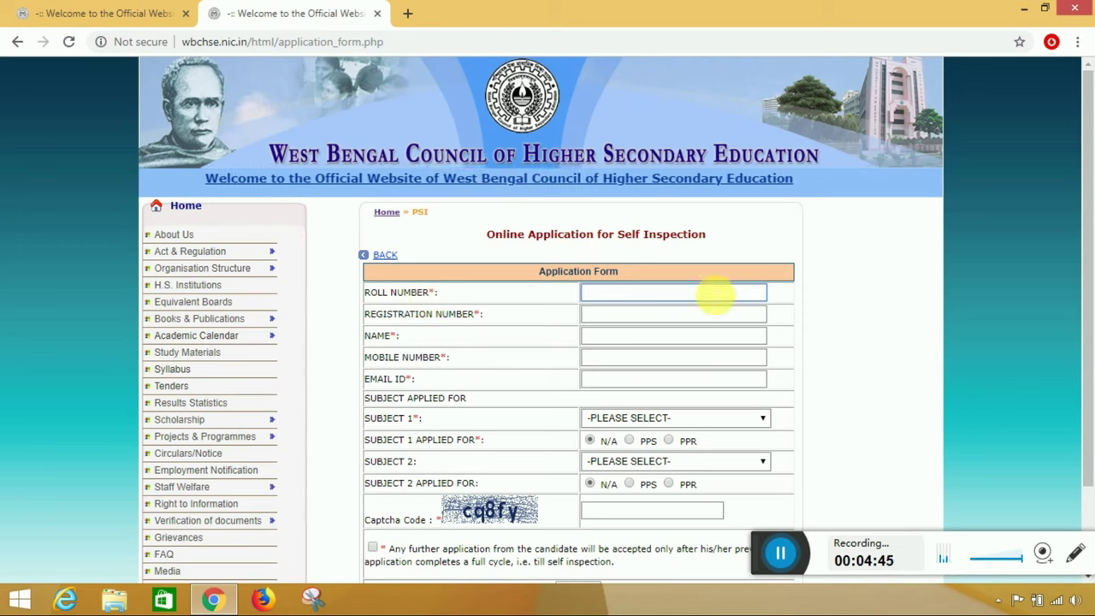
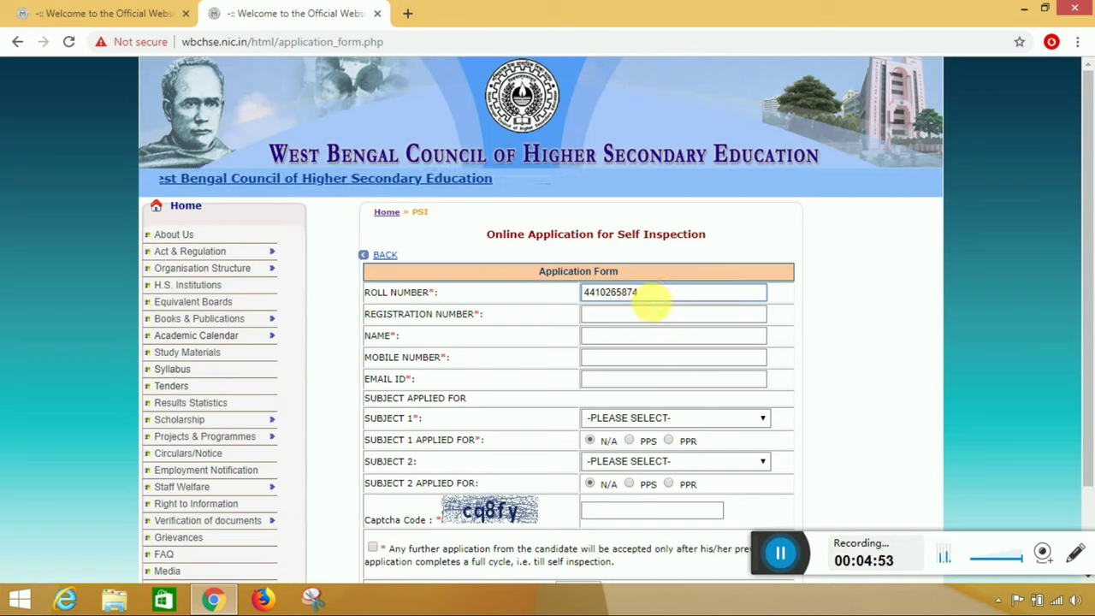
{"action": "left_click_drag", "start_coordinate": [652, 305], "coordinate": [629, 308]}
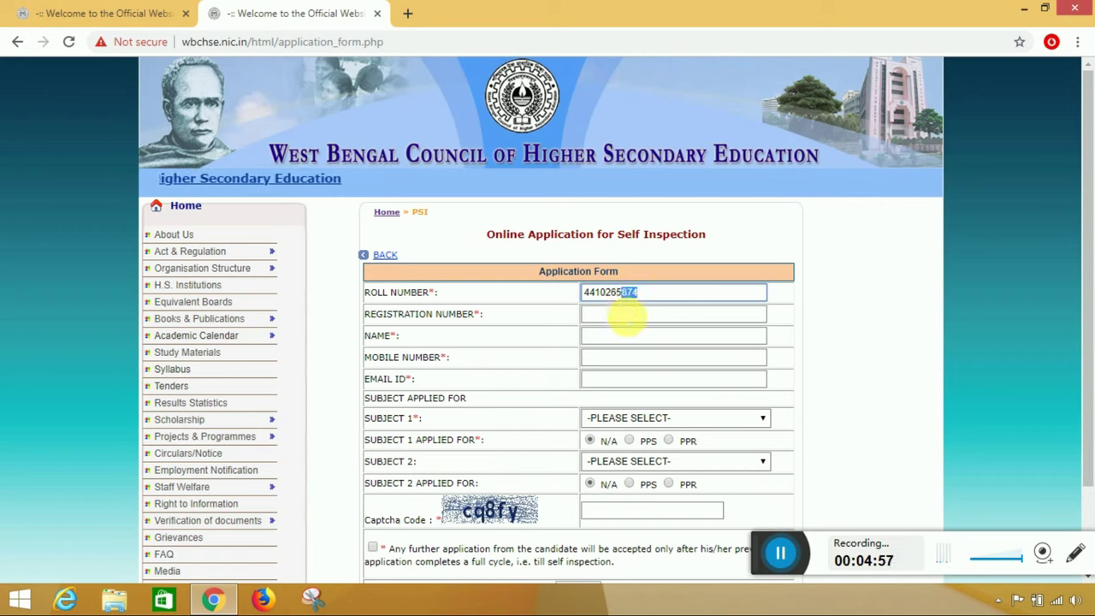
{"action": "left_click", "coordinate": [629, 317]}
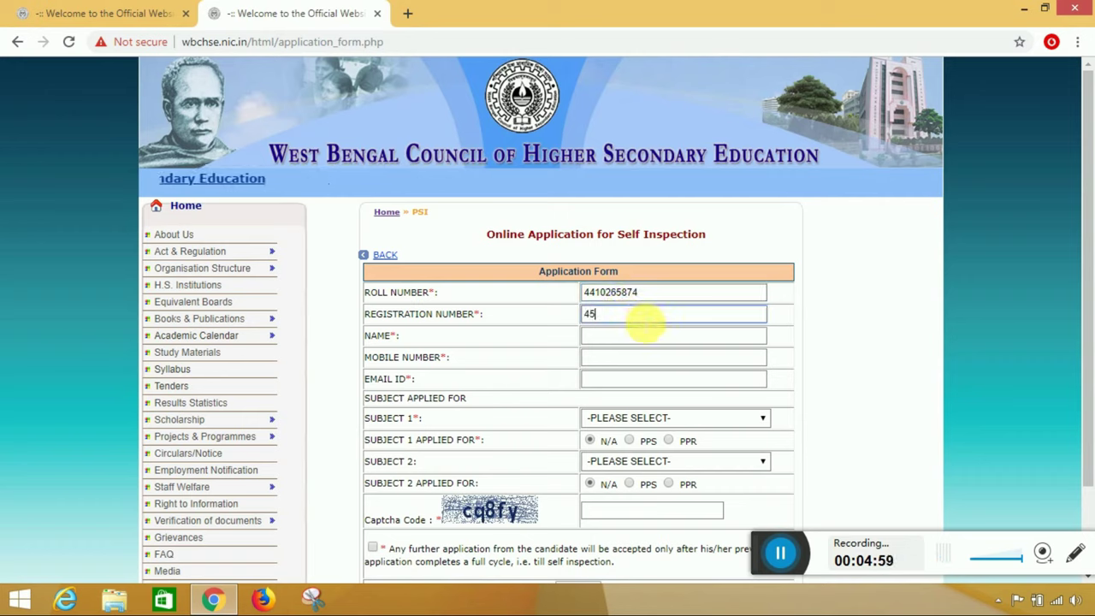
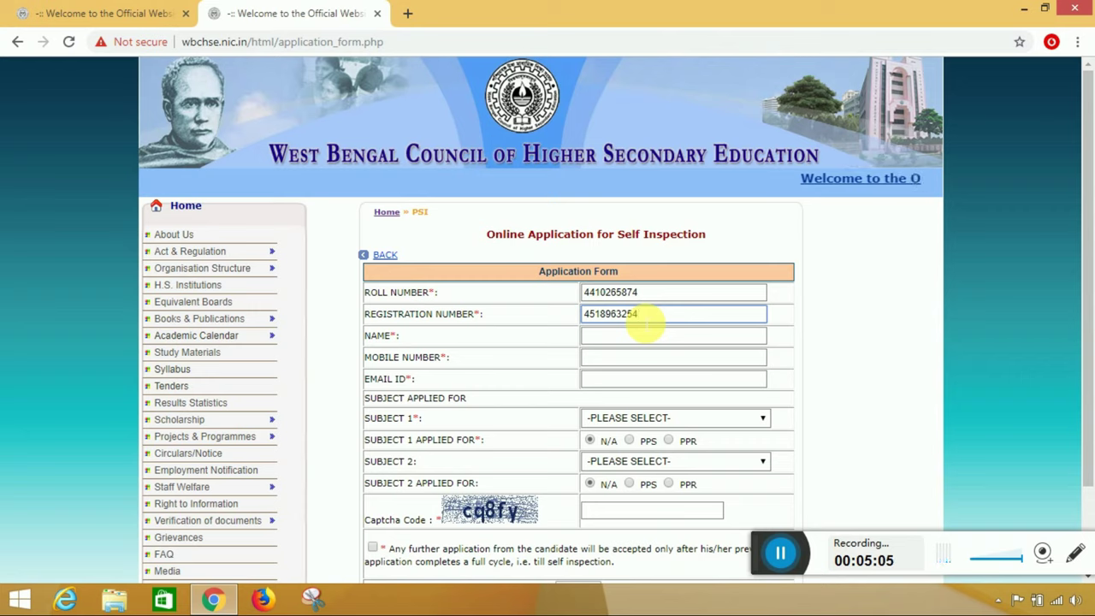
{"action": "left_click", "coordinate": [649, 336]}
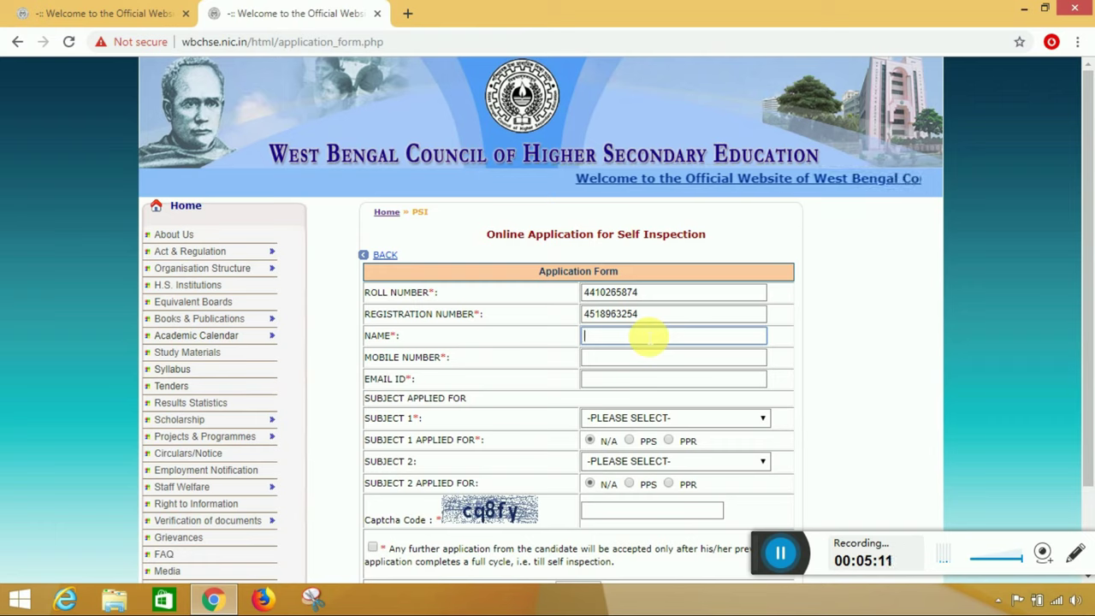
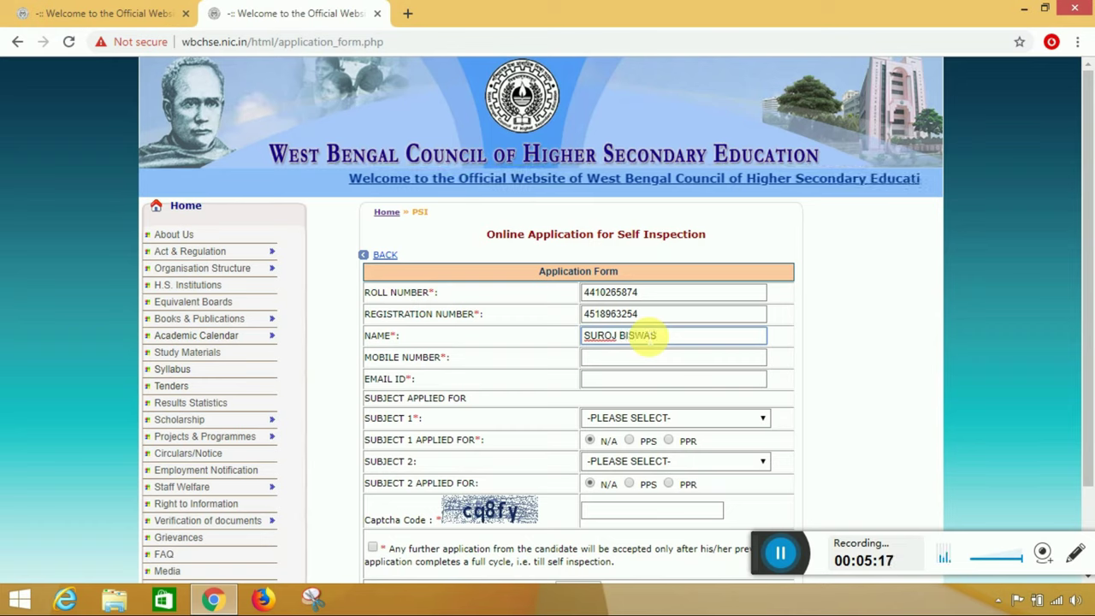
- Enter the candidate's mobile number and dismiss the saved-number suggestions
{"action": "left_click", "coordinate": [648, 363]}
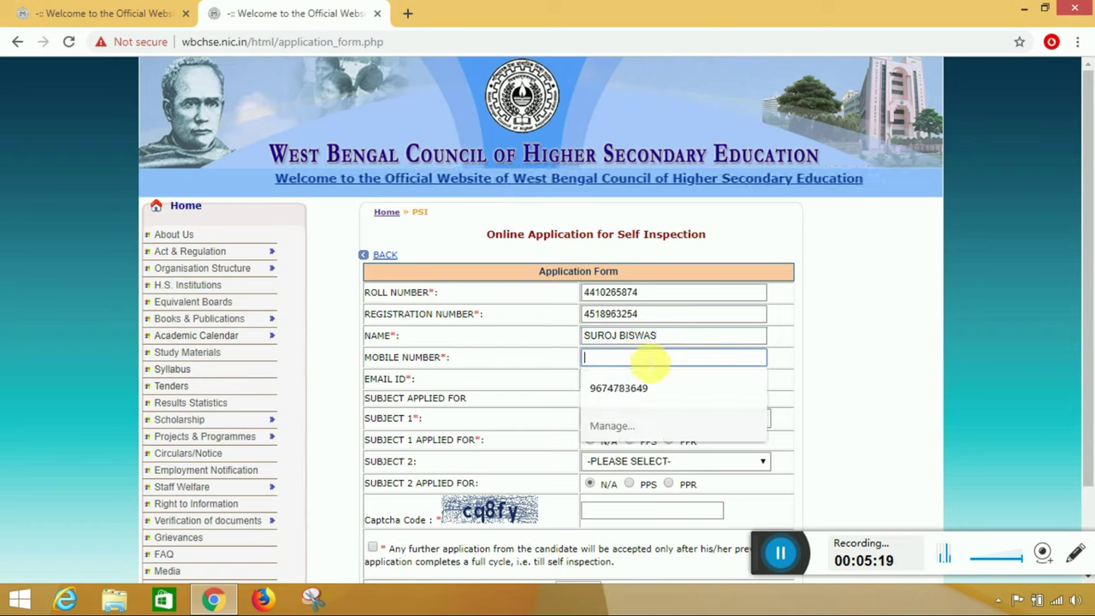
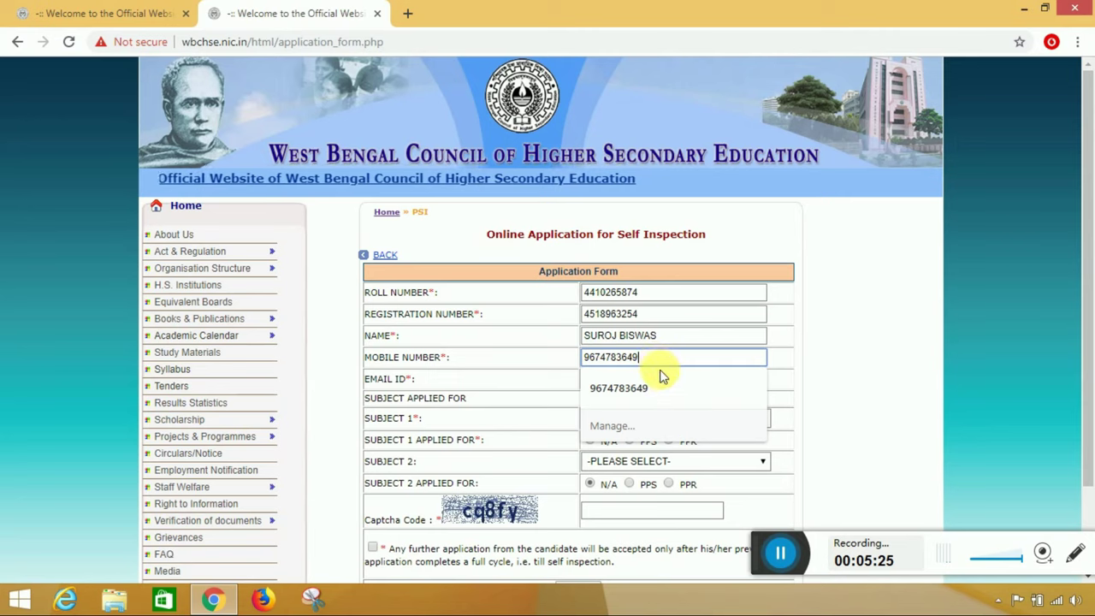
{"action": "left_click", "coordinate": [765, 387]}
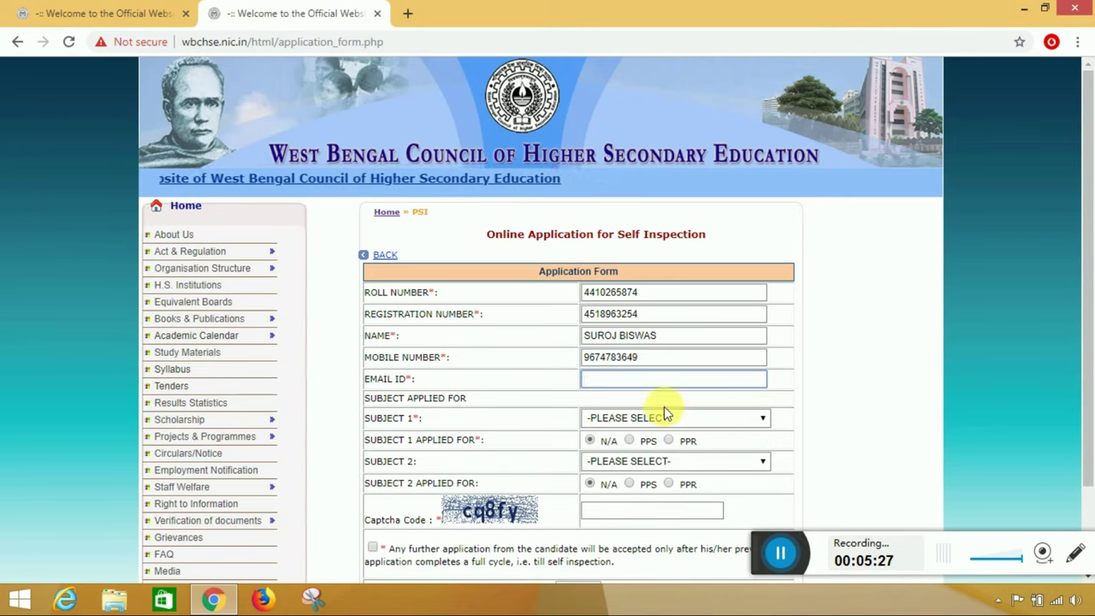
- Fill in the candidate's Gmail e-mail ID and scroll down toward Submit
{"action": "left_click", "coordinate": [648, 385]}
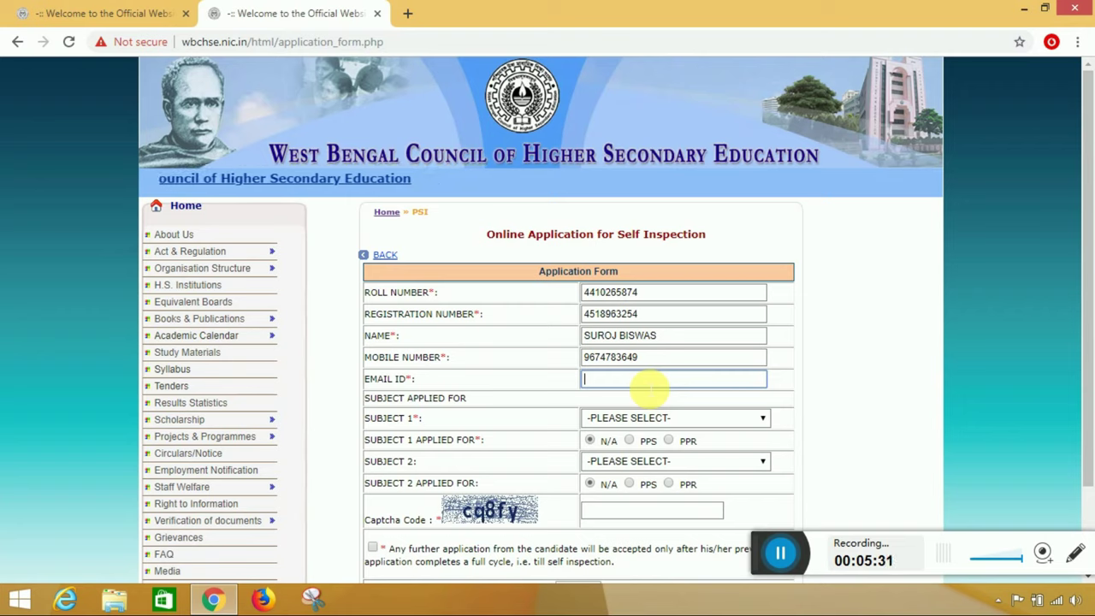
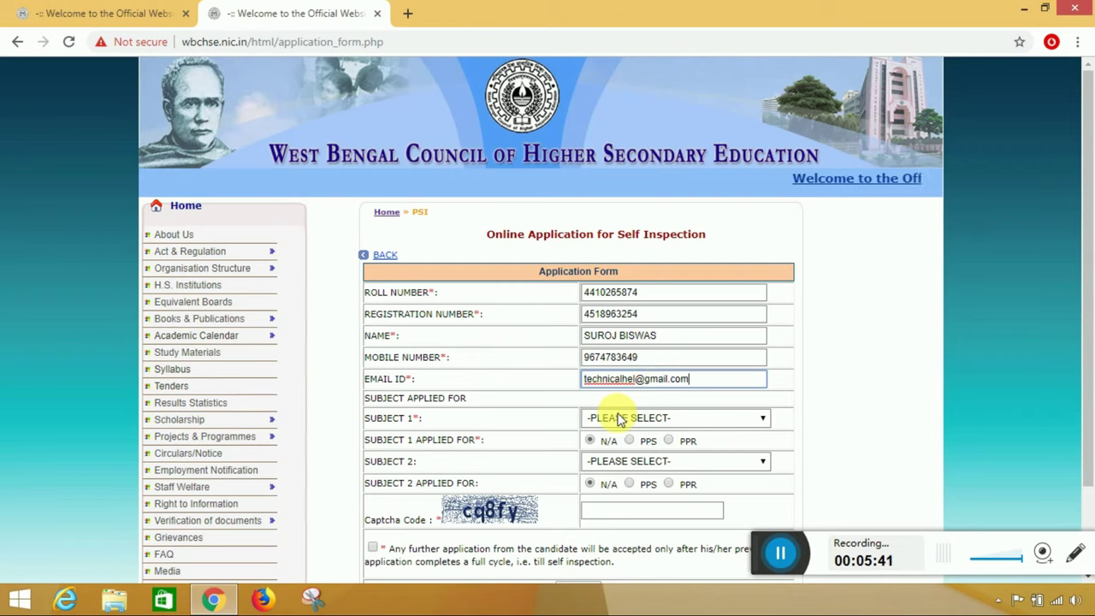
{"action": "scroll", "coordinate": [597, 407], "scroll_direction": "down", "scroll_amount": 1}
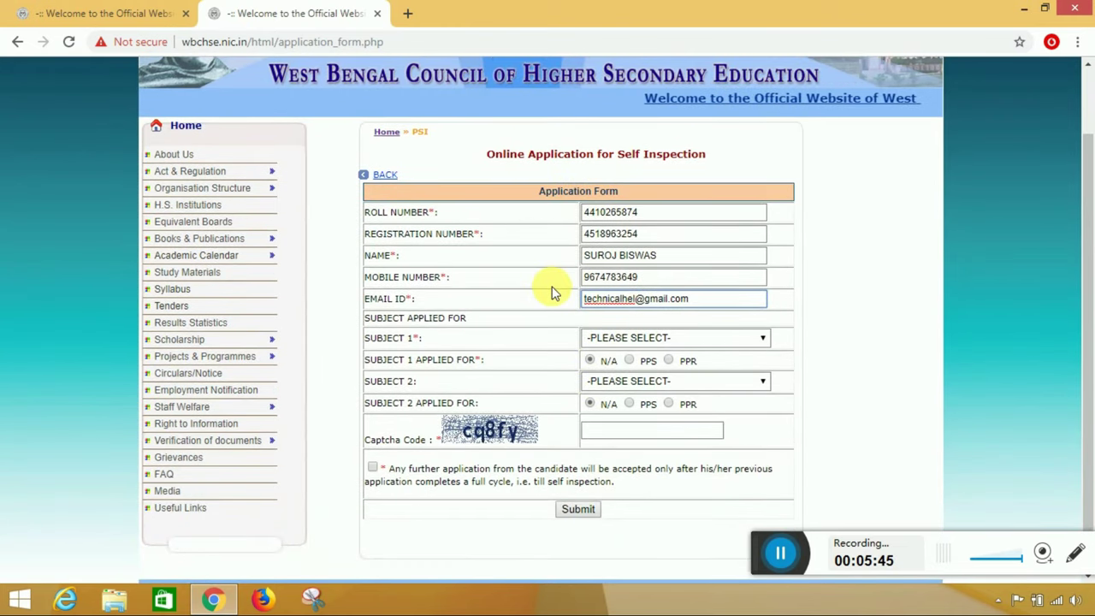
{"action": "left_click", "coordinate": [580, 254]}
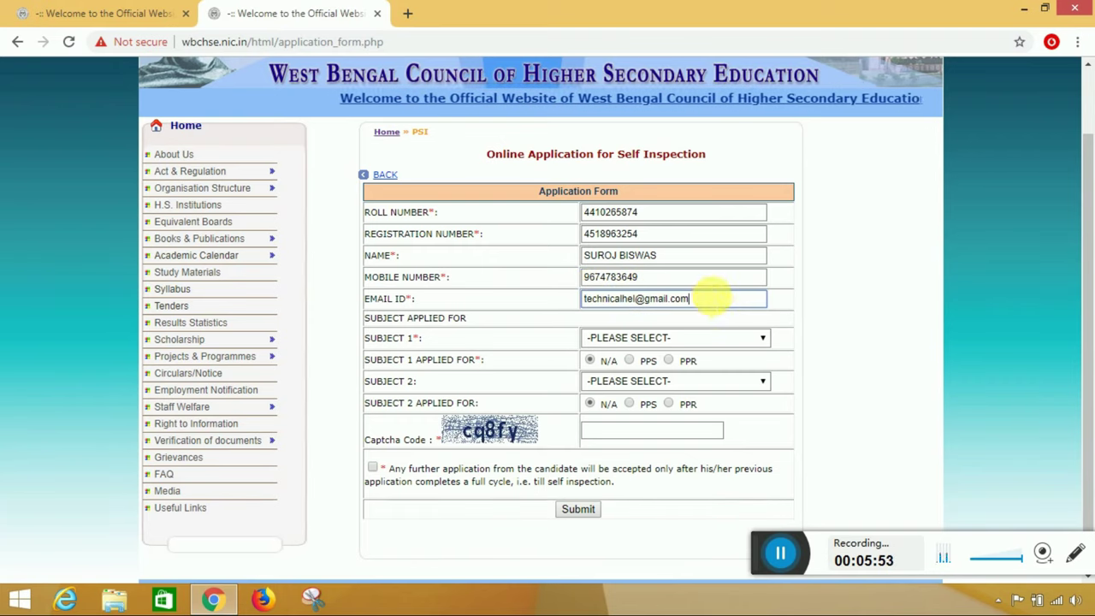
{"action": "left_click_drag", "start_coordinate": [693, 300], "coordinate": [638, 233]}
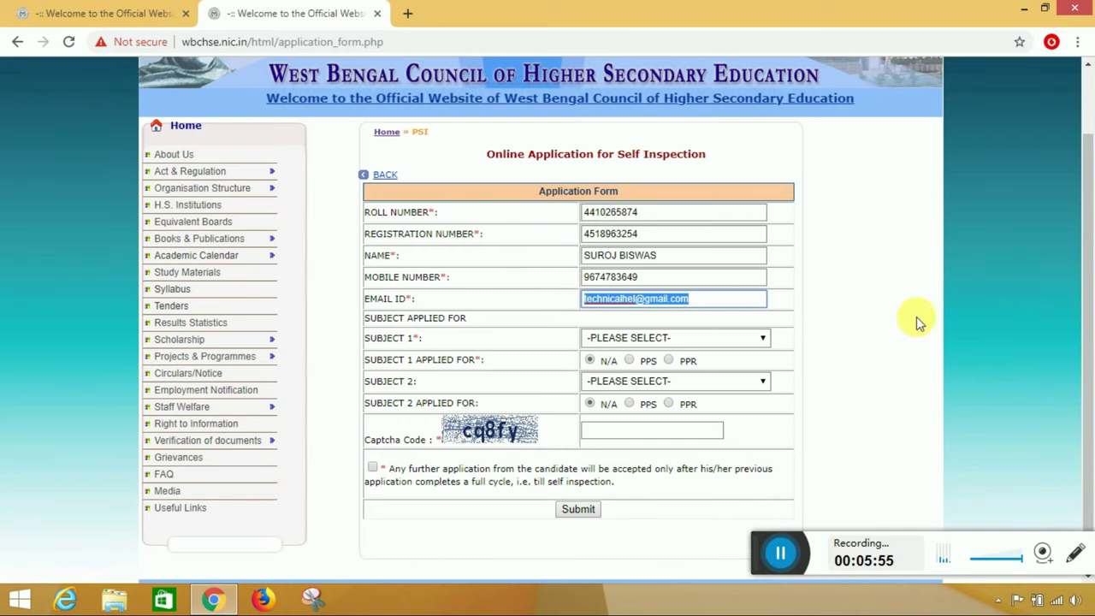
{"action": "left_click", "coordinate": [890, 323]}
{"action": "scroll", "coordinate": [805, 336], "scroll_direction": "down", "scroll_amount": 1}
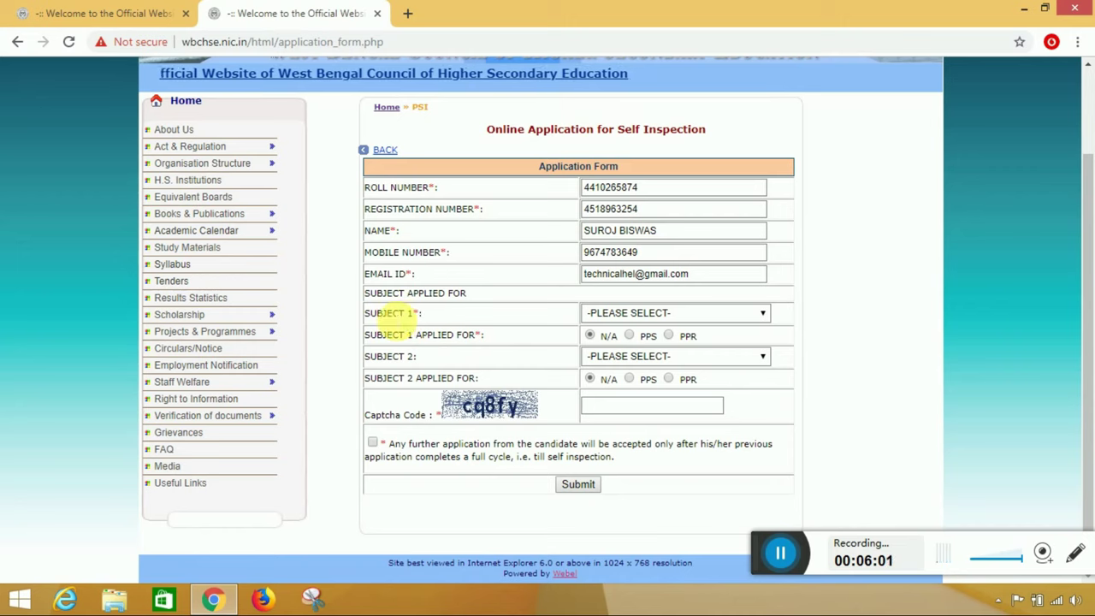
- Choose GEOGRAPHY as Subject 1 and mark it as applied for PPR
{"action": "left_click", "coordinate": [644, 314]}
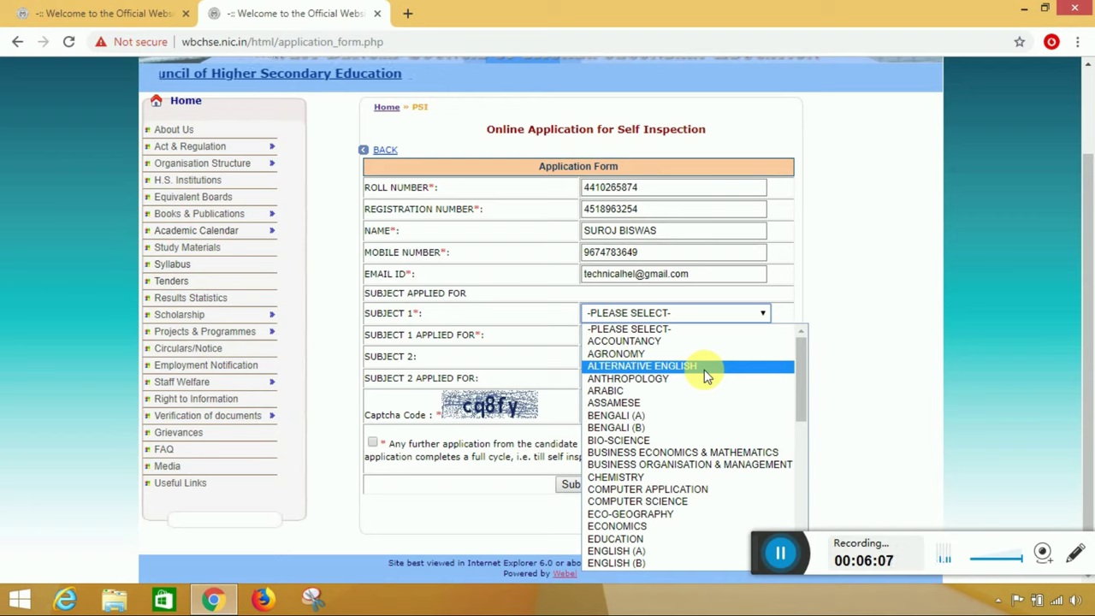
{"action": "scroll", "coordinate": [705, 372], "scroll_direction": "down", "scroll_amount": 3}
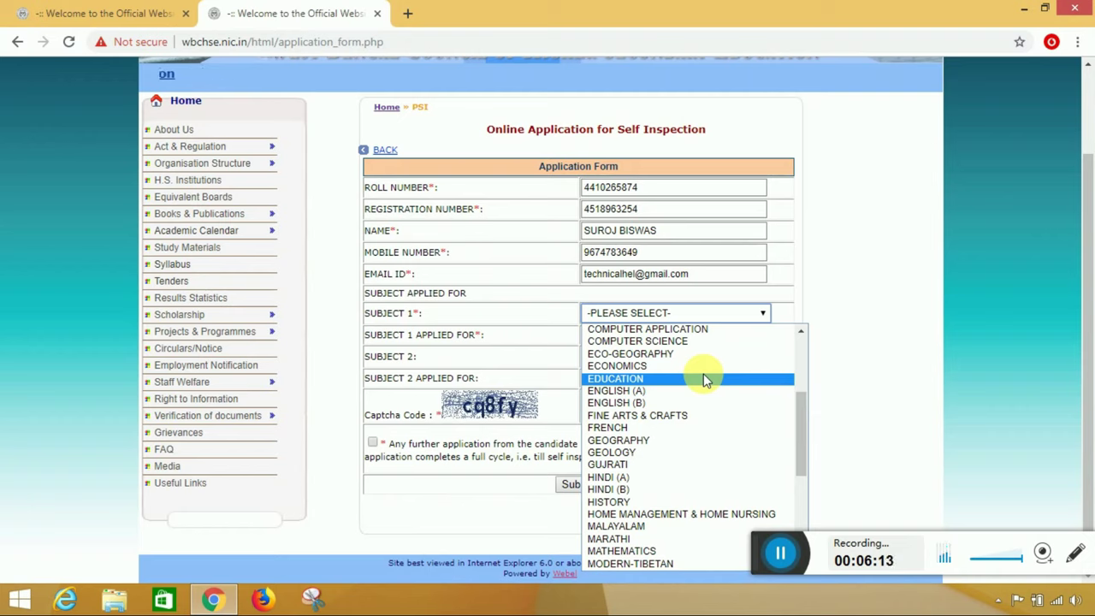
{"action": "scroll", "coordinate": [704, 381], "scroll_direction": "up", "scroll_amount": 3}
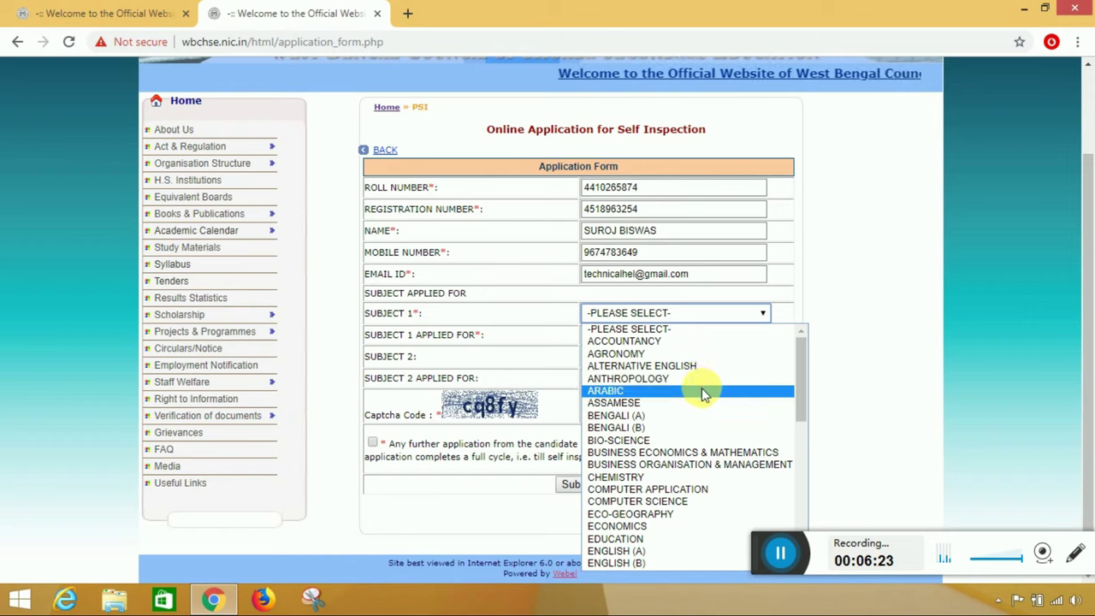
{"action": "scroll", "coordinate": [702, 390], "scroll_direction": "down", "scroll_amount": 4}
{"action": "scroll", "coordinate": [702, 389], "scroll_direction": "down", "scroll_amount": 4}
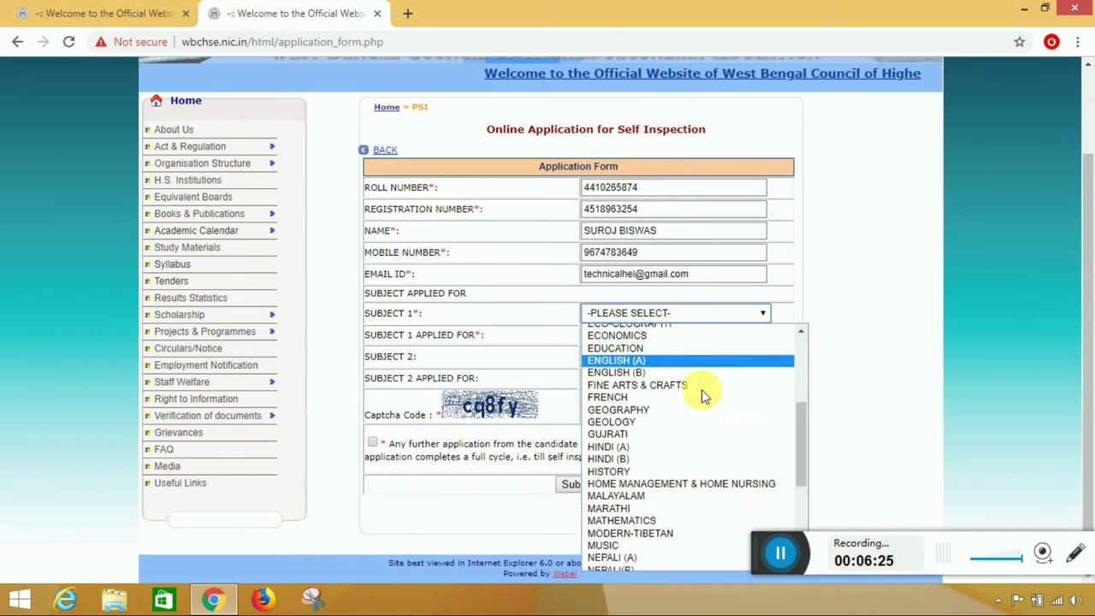
{"action": "scroll", "coordinate": [701, 389], "scroll_direction": "up", "scroll_amount": 4}
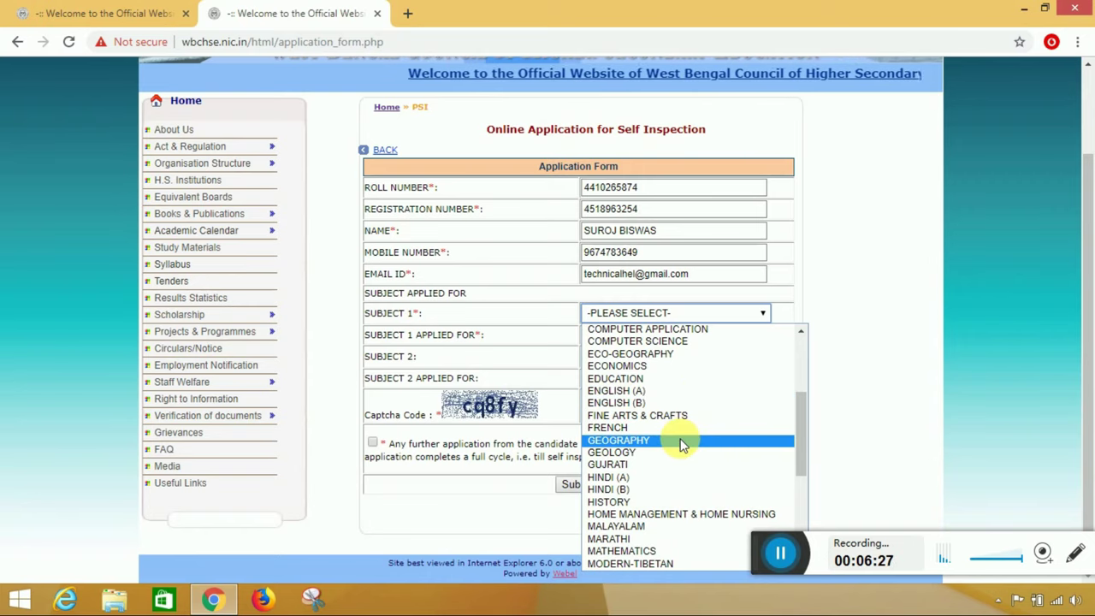
{"action": "left_click", "coordinate": [678, 439]}
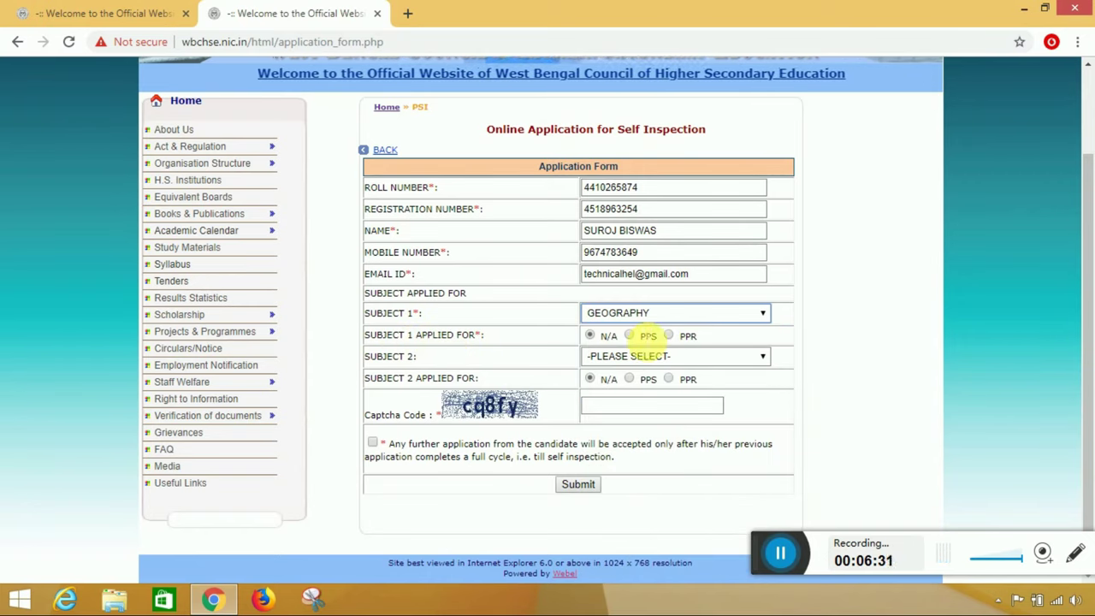
{"action": "left_click", "coordinate": [630, 335]}
{"action": "left_click", "coordinate": [670, 336]}
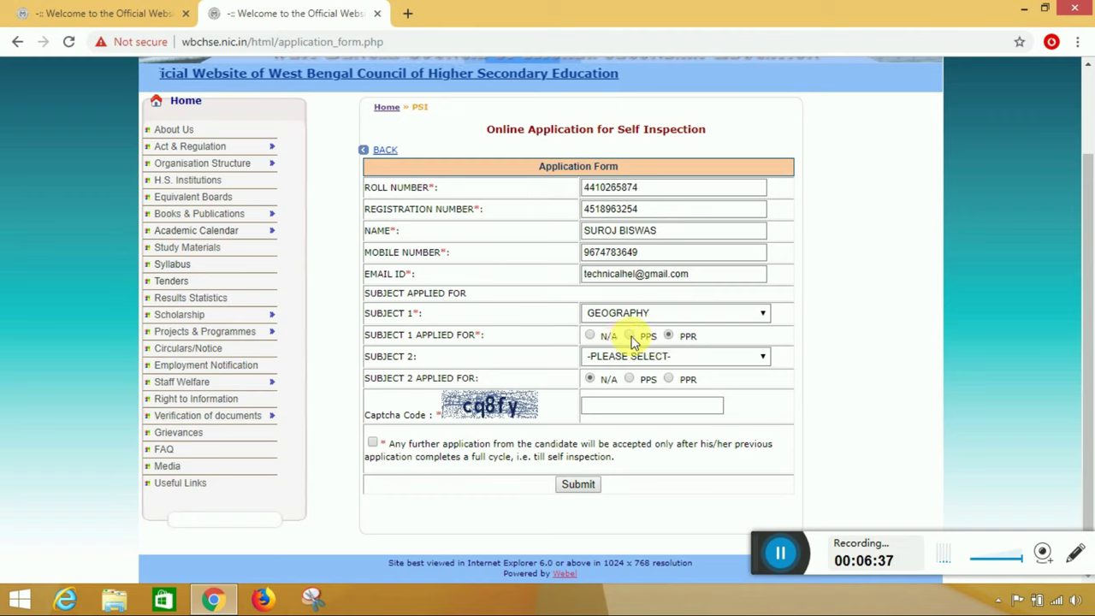
- Switch Subject 1's request to N/A and pick ENGLISH (B) as Subject 2
{"action": "left_click", "coordinate": [590, 338]}
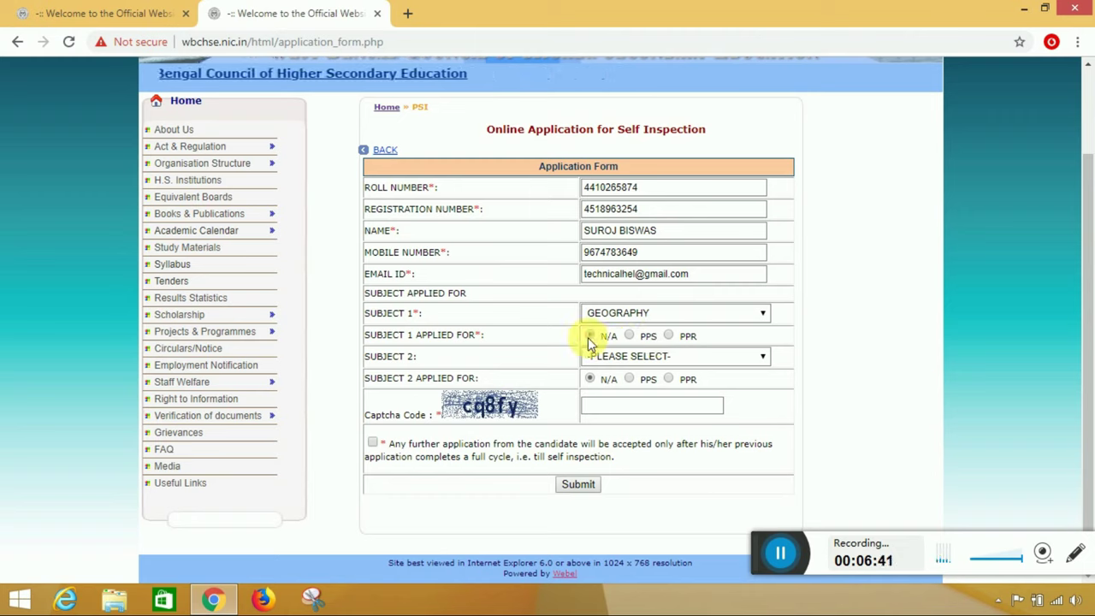
{"action": "left_click", "coordinate": [644, 359]}
{"action": "scroll", "coordinate": [653, 248], "scroll_direction": "down", "scroll_amount": 4}
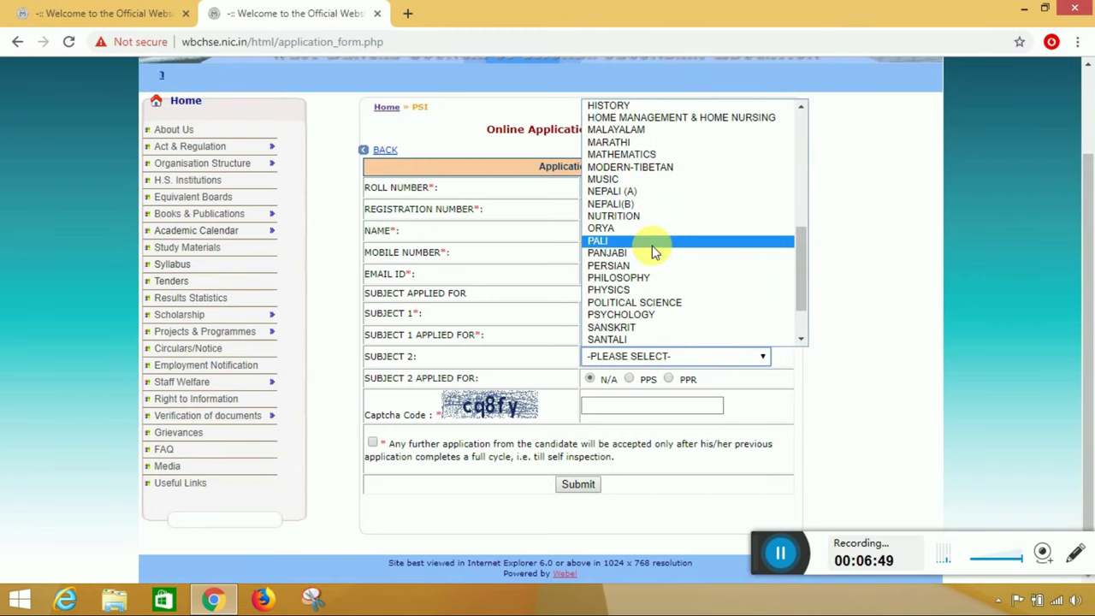
{"action": "scroll", "coordinate": [652, 249], "scroll_direction": "up", "scroll_amount": 1}
{"action": "scroll", "coordinate": [652, 248], "scroll_direction": "up", "scroll_amount": 5}
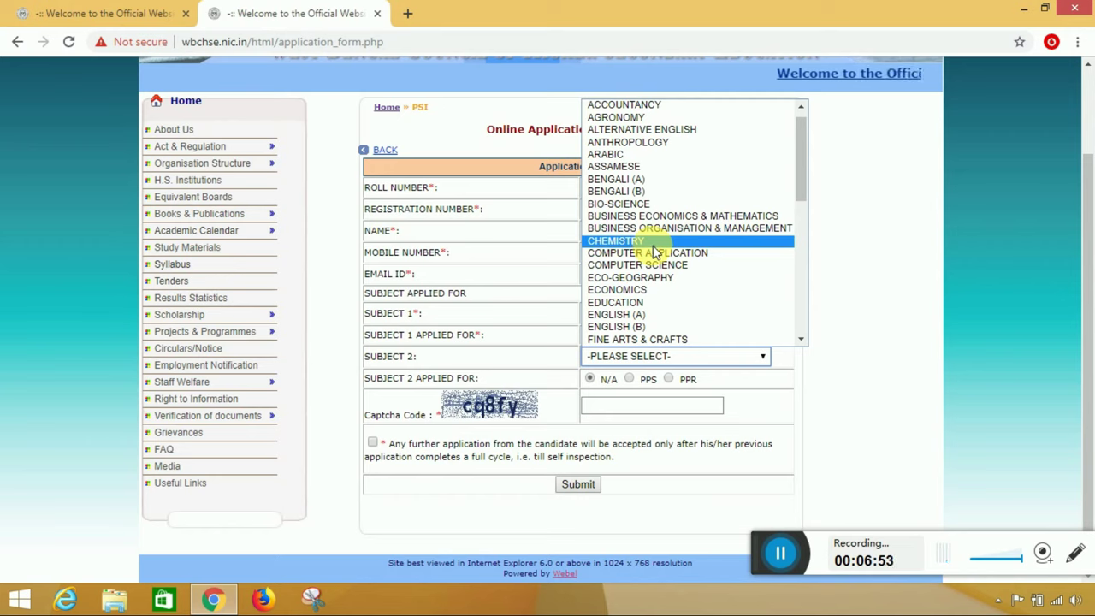
{"action": "scroll", "coordinate": [656, 247], "scroll_direction": "down", "scroll_amount": 4}
{"action": "scroll", "coordinate": [656, 250], "scroll_direction": "up", "scroll_amount": 4}
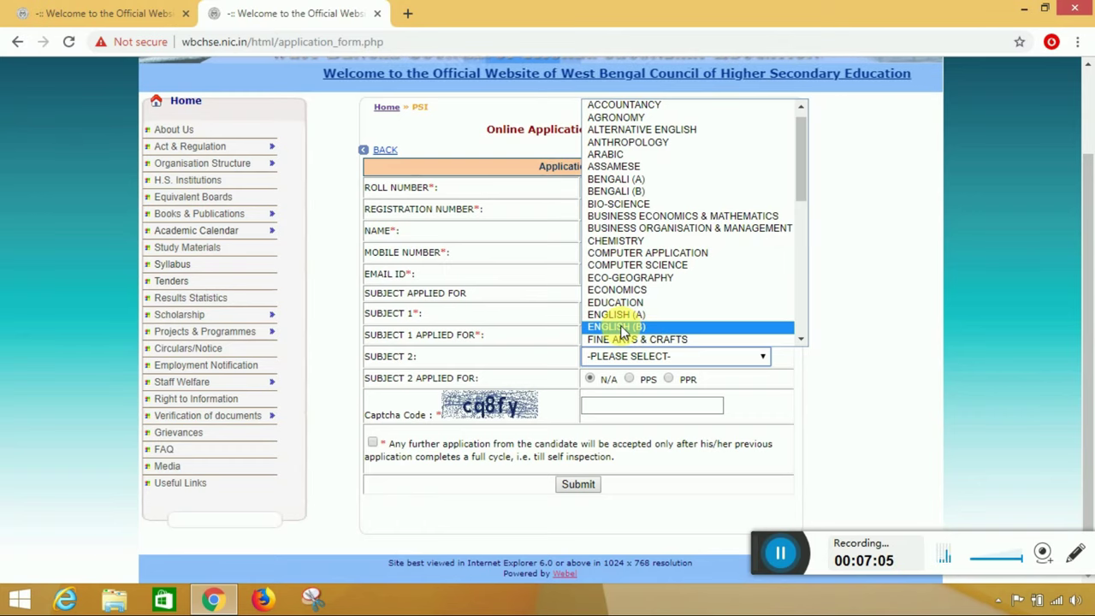
{"action": "left_click", "coordinate": [625, 332]}
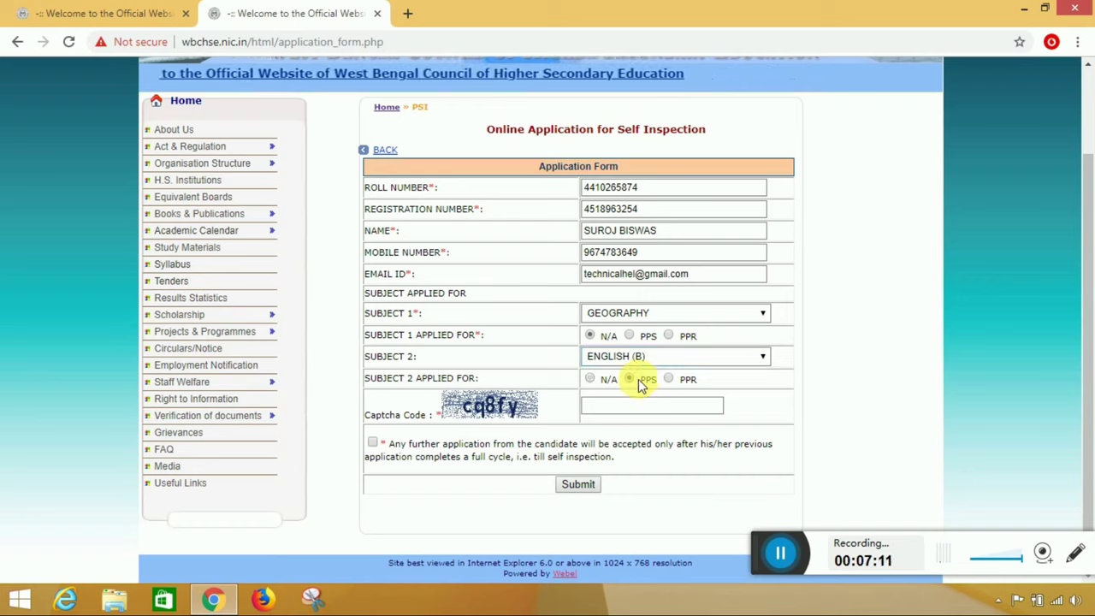
- Set Subject 2's request to N/A, enter the captcha code, and tick the declaration
{"action": "left_click", "coordinate": [668, 379]}
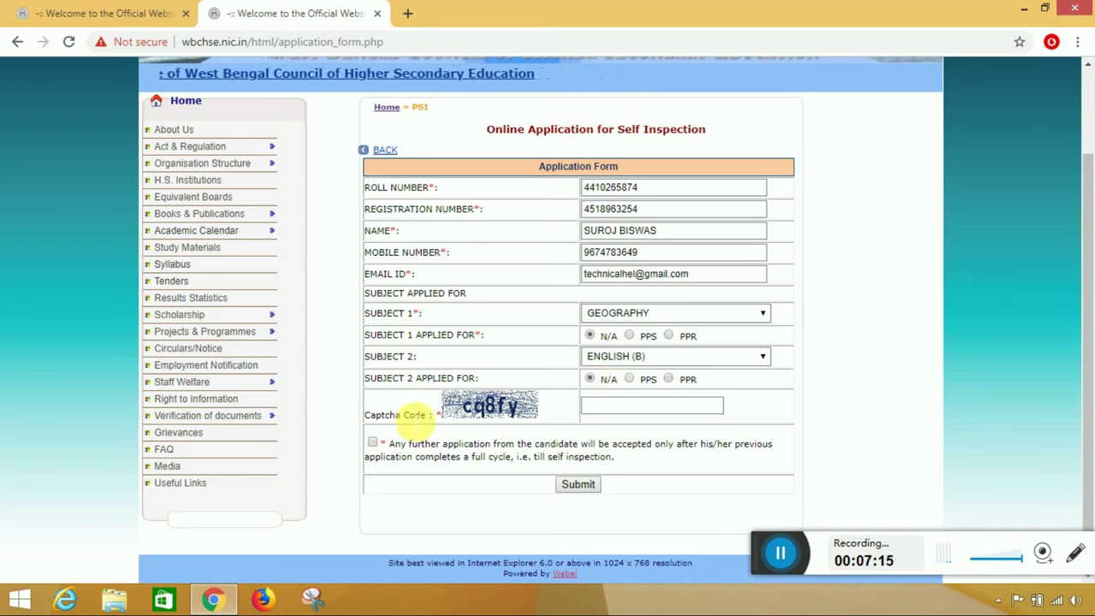
{"action": "left_click", "coordinate": [606, 408]}
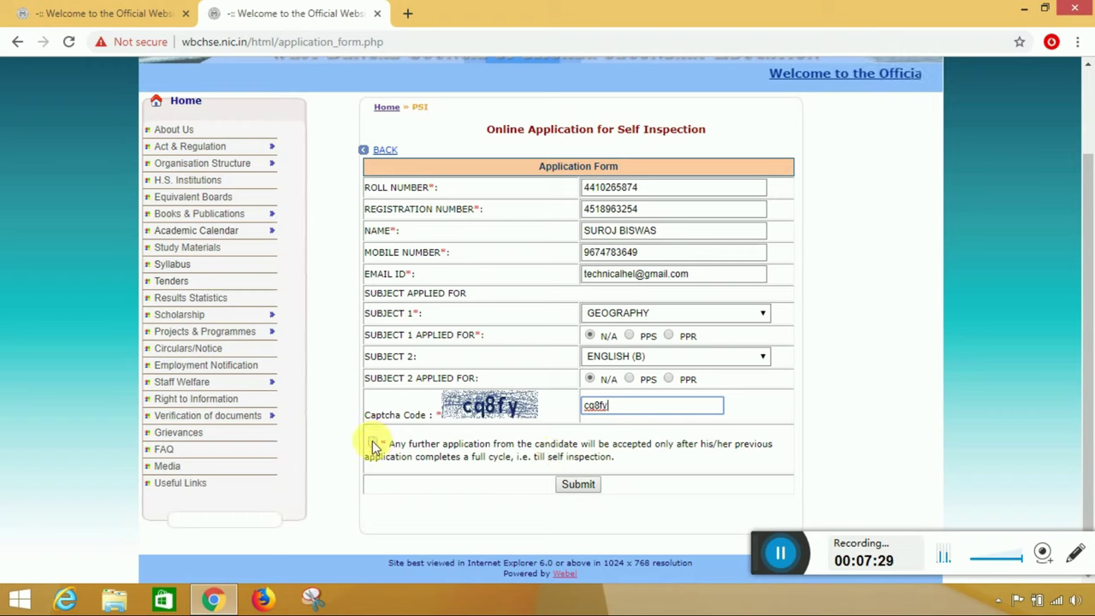
{"action": "left_click", "coordinate": [373, 445]}
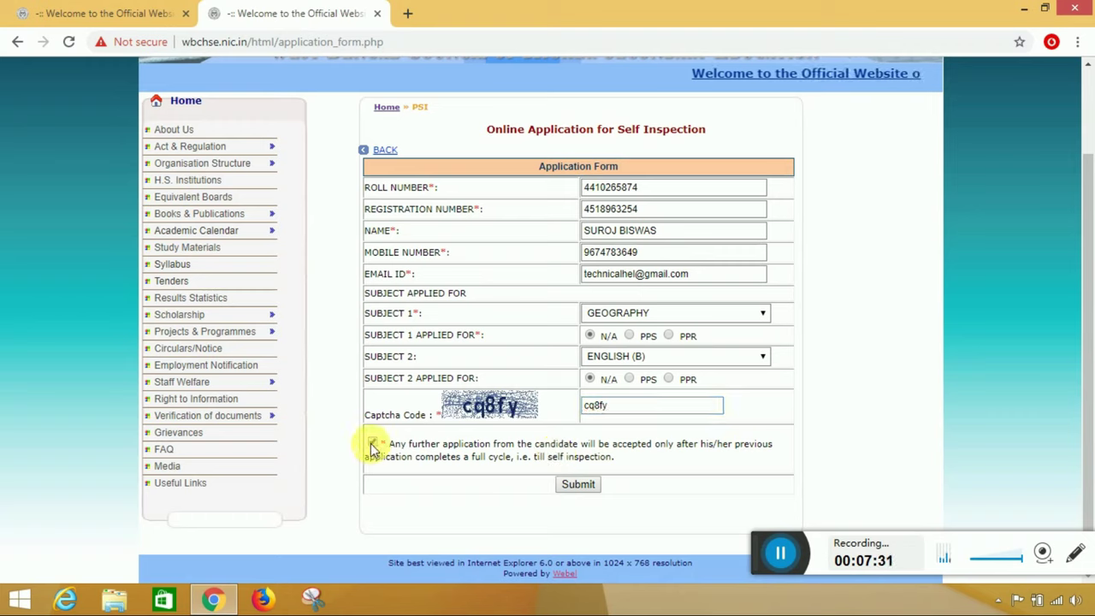
{"action": "left_click", "coordinate": [373, 445]}
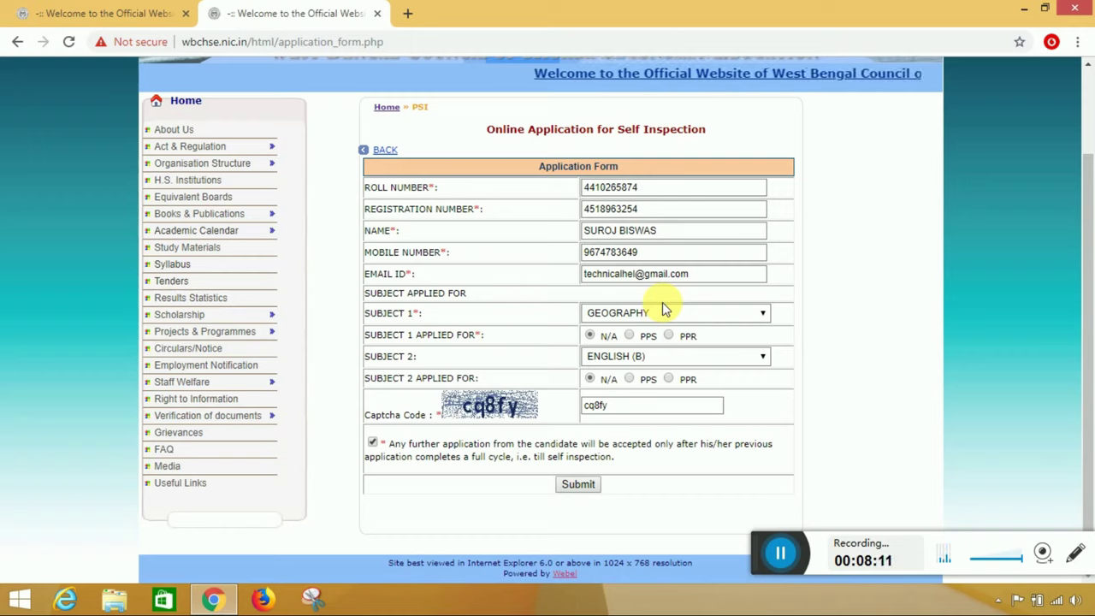
- Submit the application and confirm with OK in the submission dialog
{"action": "left_click", "coordinate": [578, 485]}
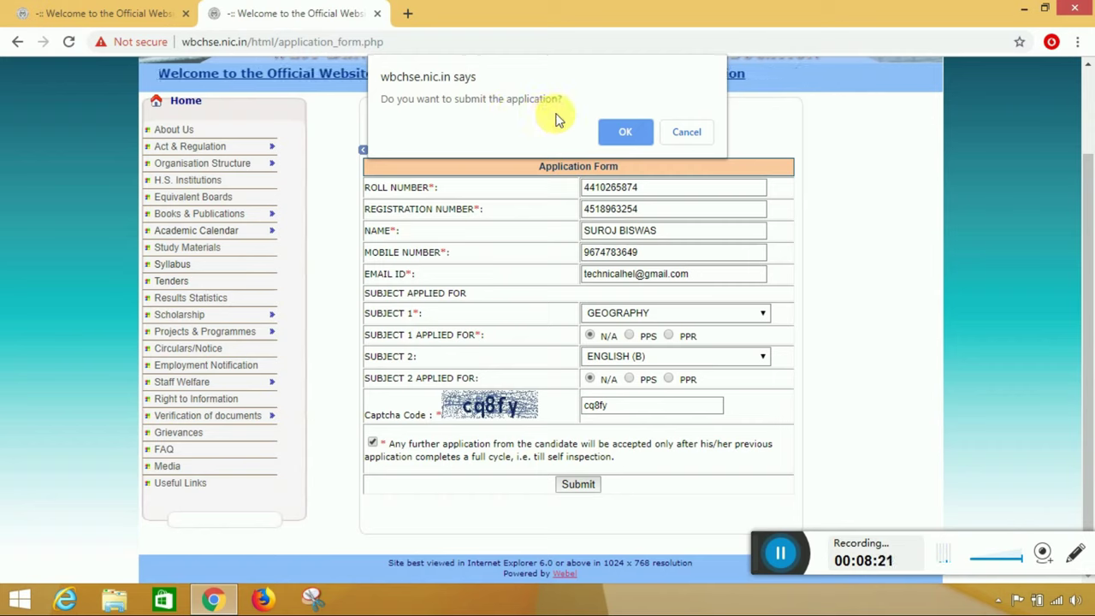
{"action": "left_click", "coordinate": [624, 133]}
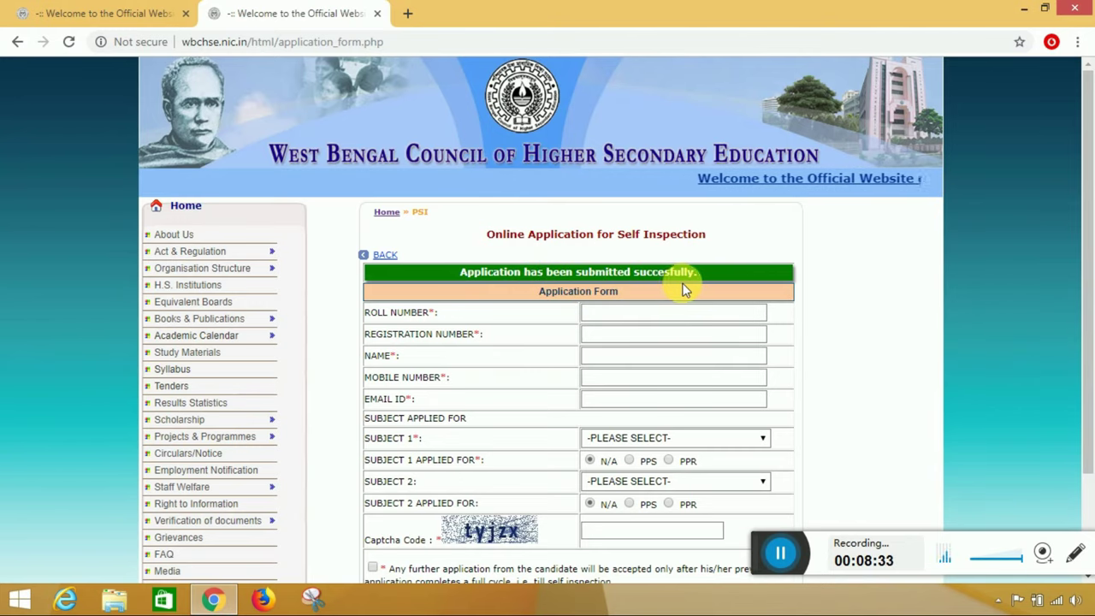
- Return to the PSI page and open KNOW YOUR STATUS
{"action": "scroll", "coordinate": [685, 280], "scroll_direction": "down", "scroll_amount": 2}
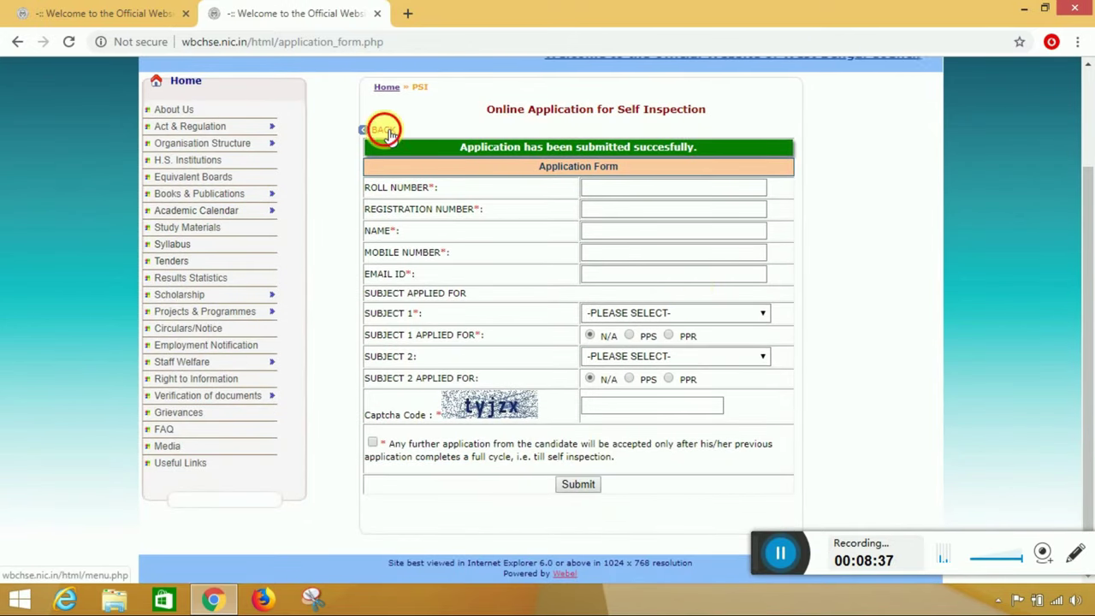
{"action": "left_click", "coordinate": [383, 130]}
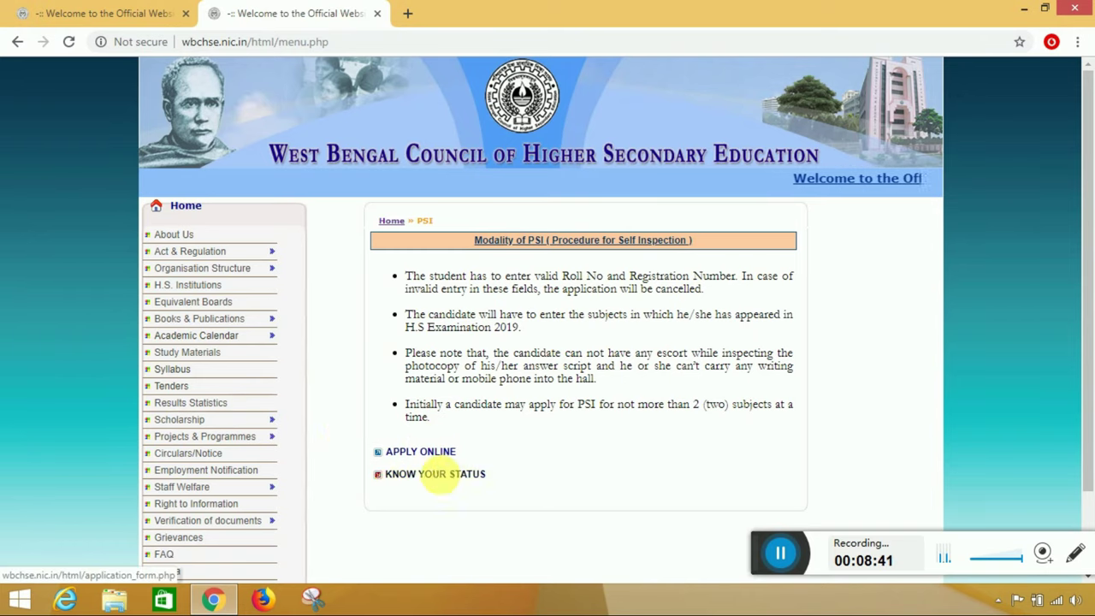
{"action": "scroll", "coordinate": [556, 441], "scroll_direction": "down", "scroll_amount": 1}
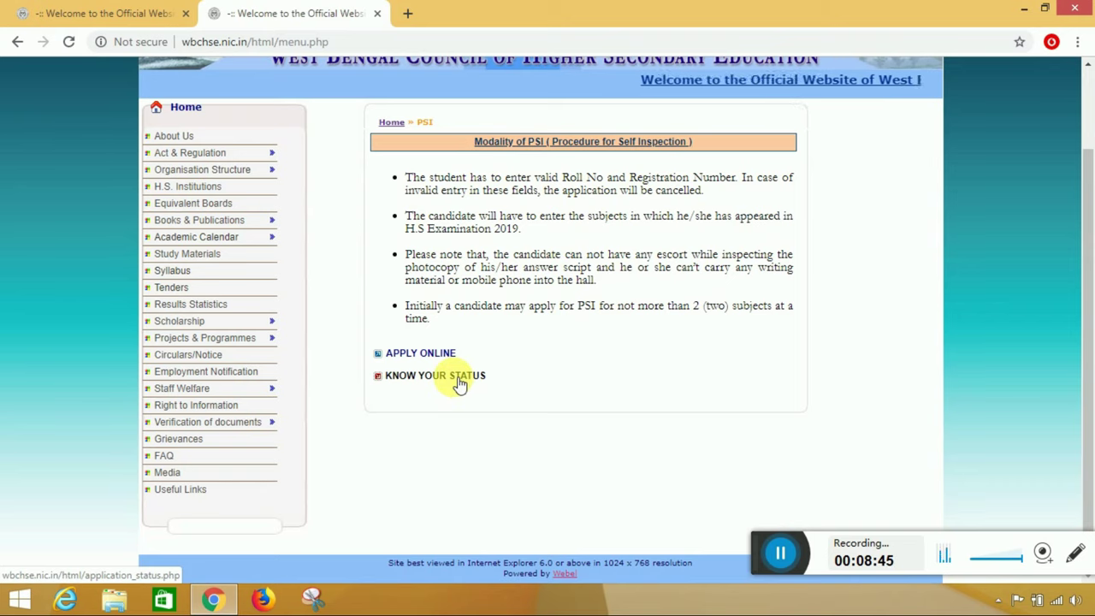
{"action": "left_click", "coordinate": [454, 378]}
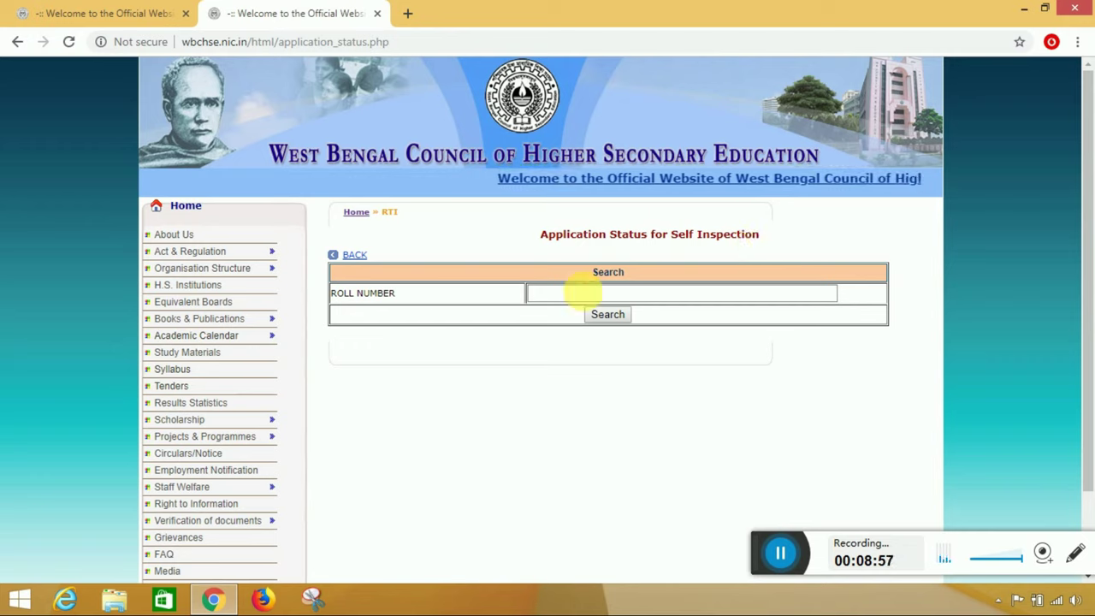
- Search by the candidate's roll number and highlight the 'Application under Process' status
{"action": "left_click", "coordinate": [613, 293]}
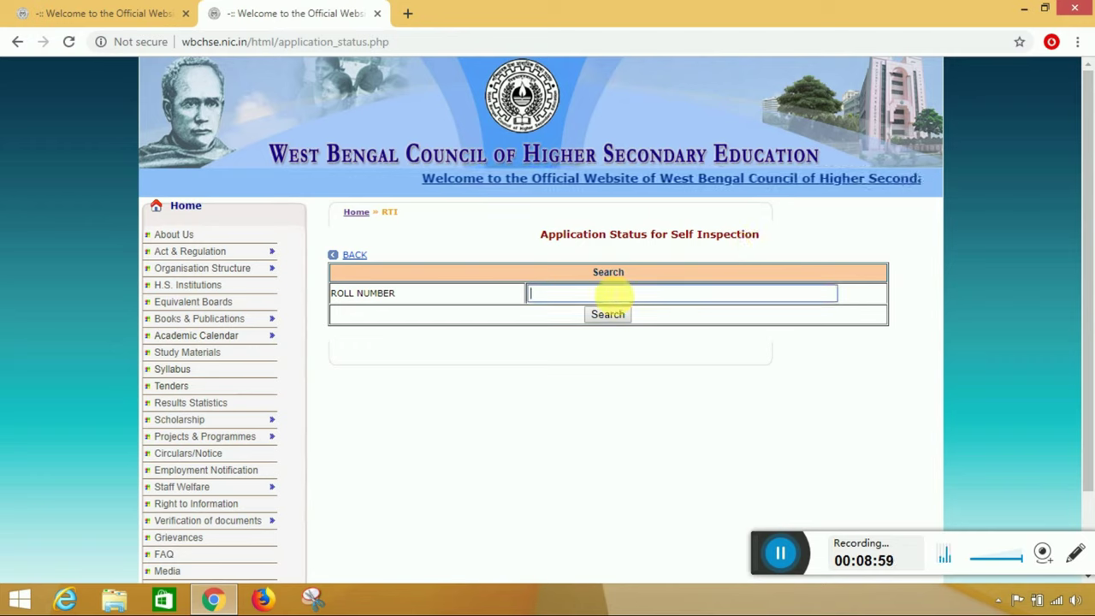
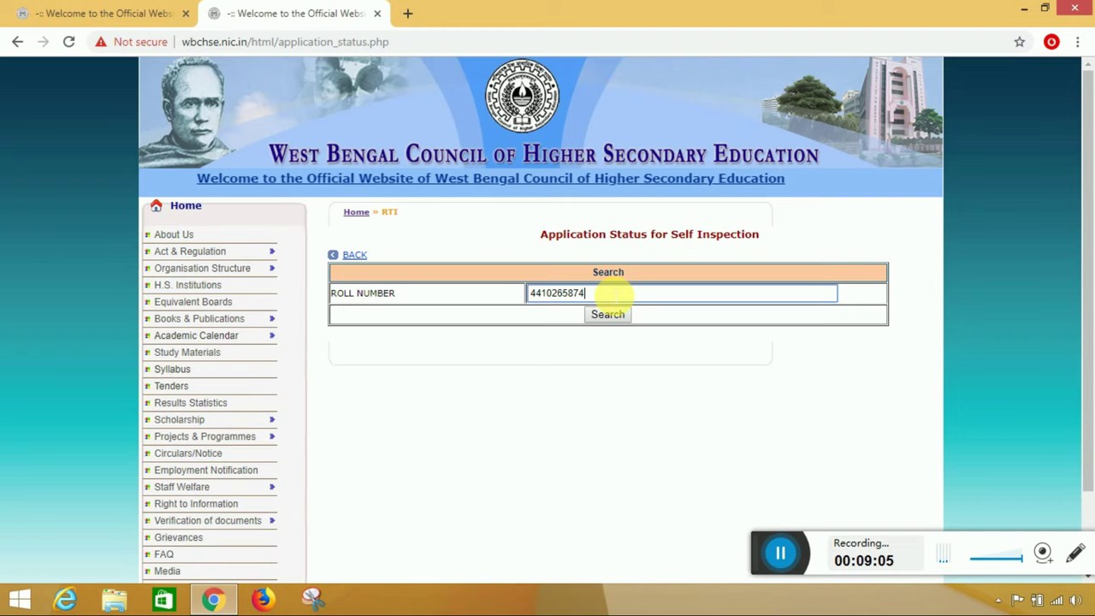
{"action": "left_click", "coordinate": [599, 316]}
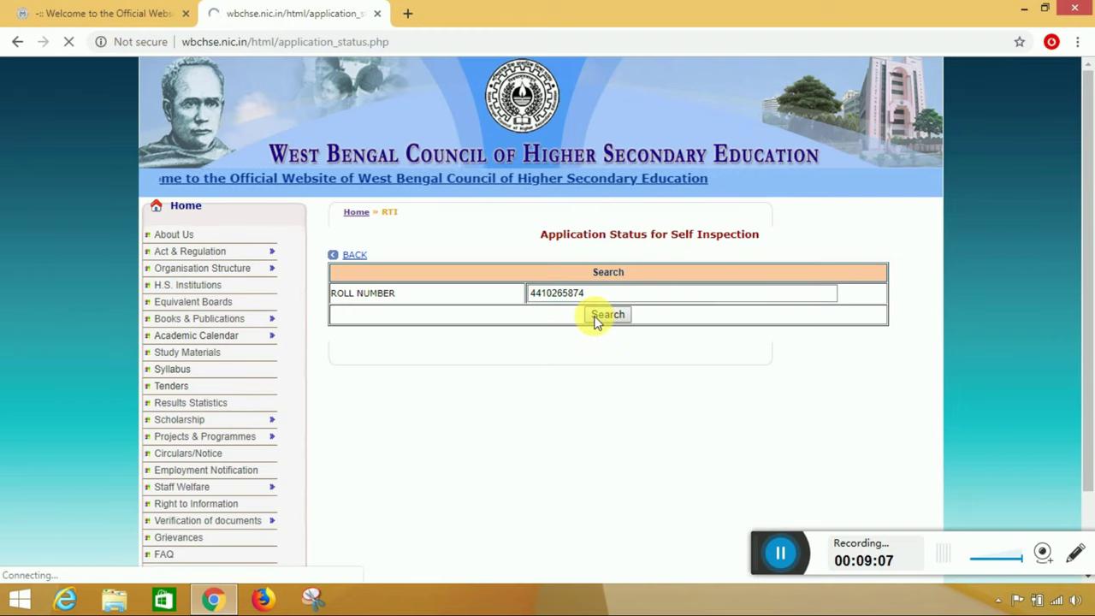
{"action": "scroll", "coordinate": [599, 314], "scroll_direction": "down", "scroll_amount": 1}
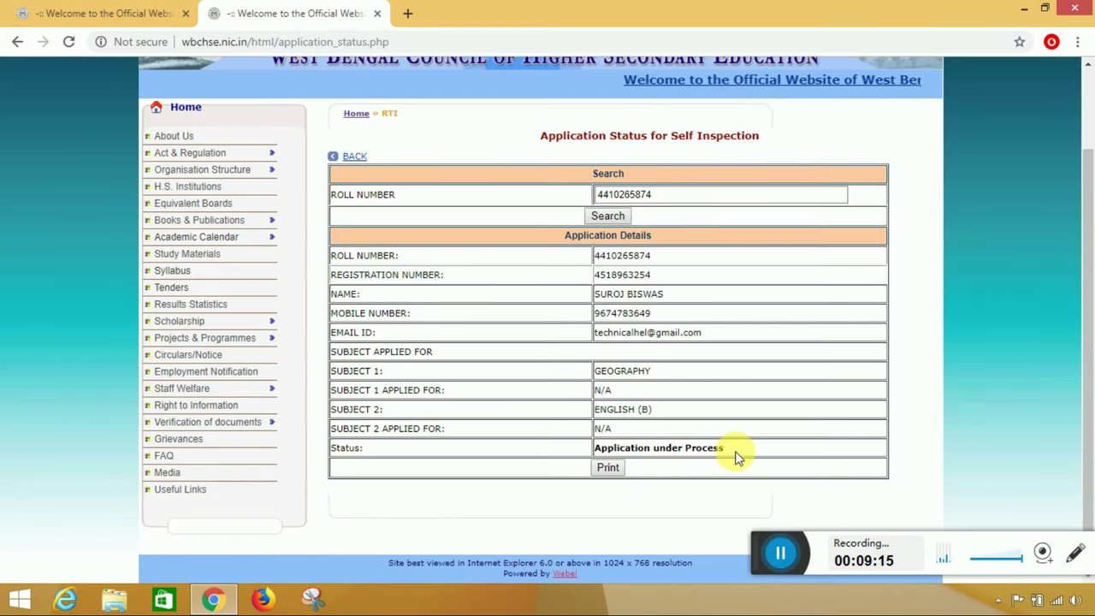
{"action": "left_click_drag", "start_coordinate": [737, 457], "coordinate": [594, 456]}
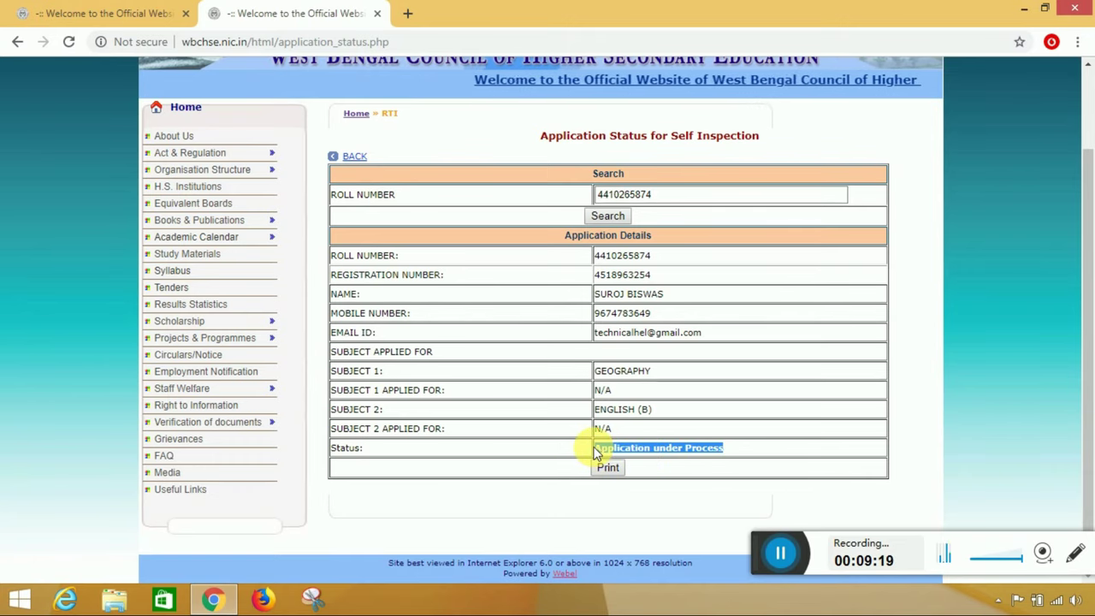
- Print the status page with Save as PDF and save the file to the Desktop
{"action": "left_click", "coordinate": [613, 467]}
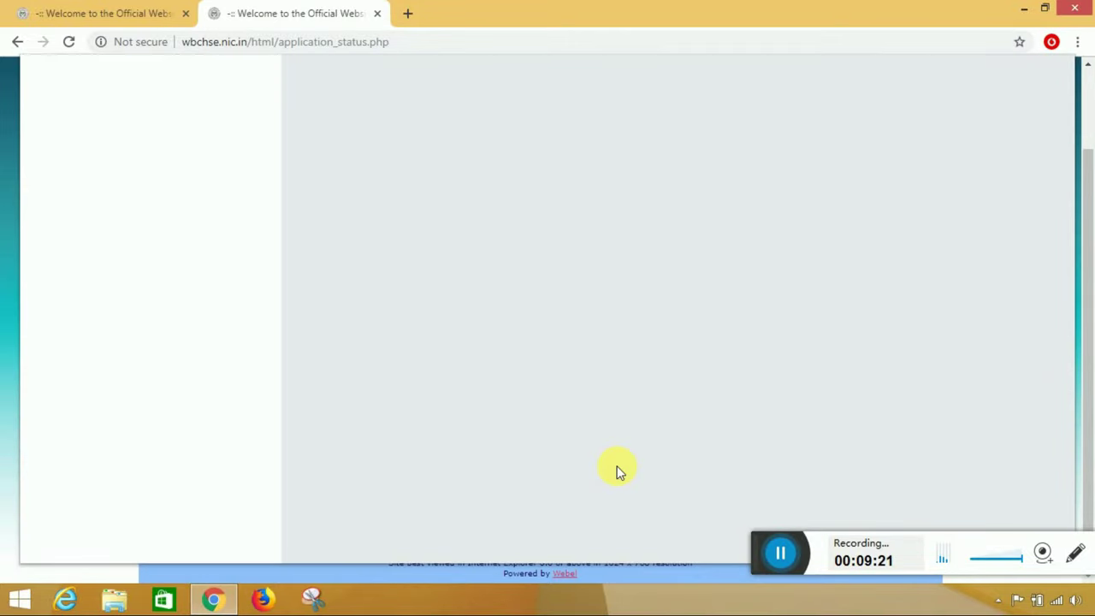
{"action": "left_click", "coordinate": [180, 148]}
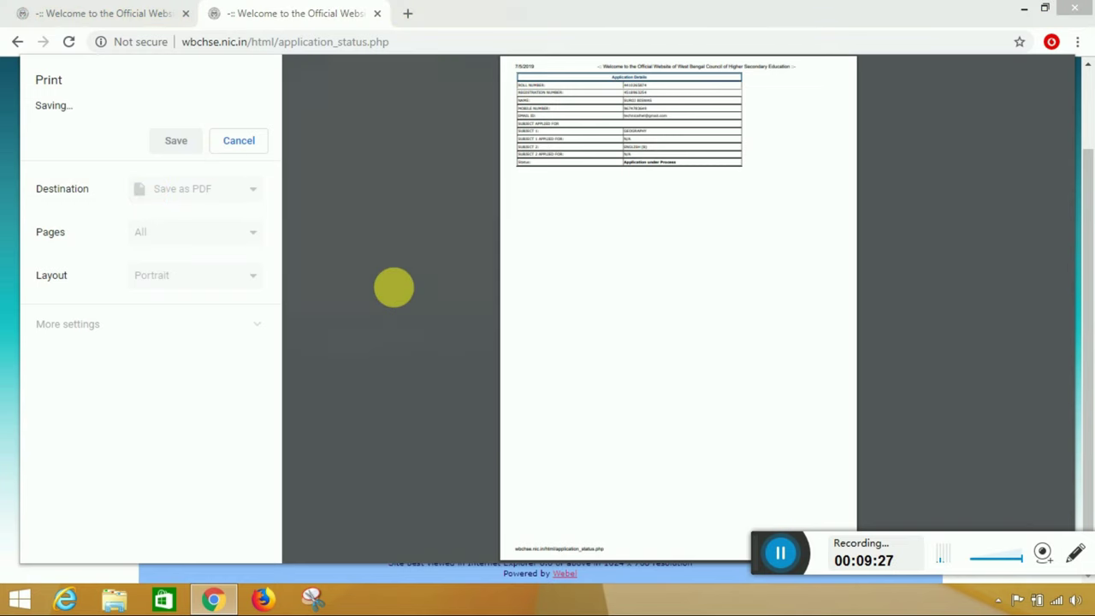
{"action": "left_click", "coordinate": [64, 112]}
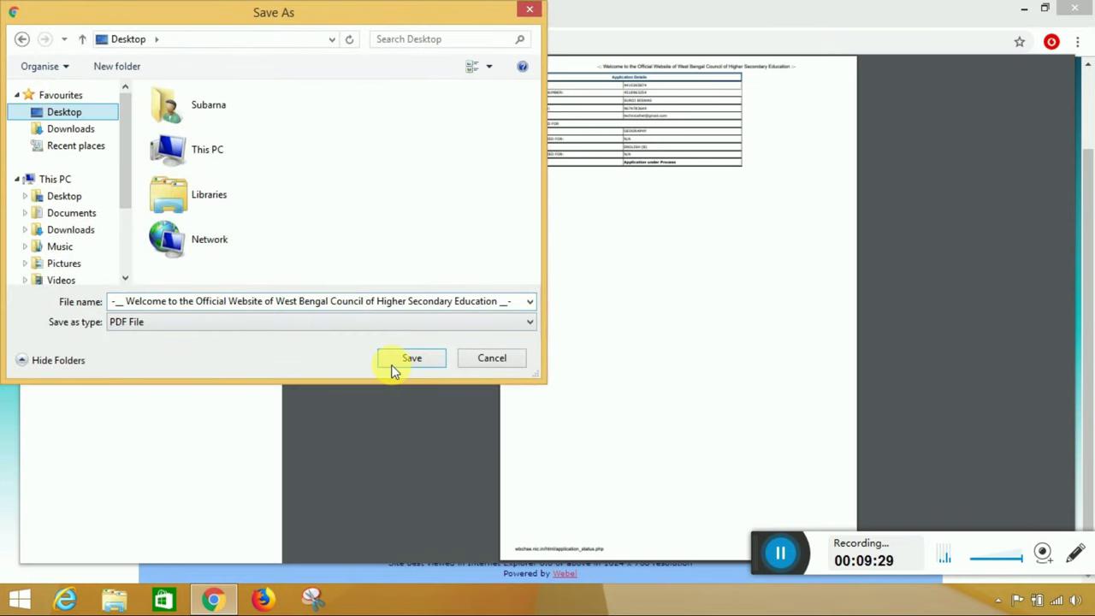
{"action": "left_click", "coordinate": [389, 364]}
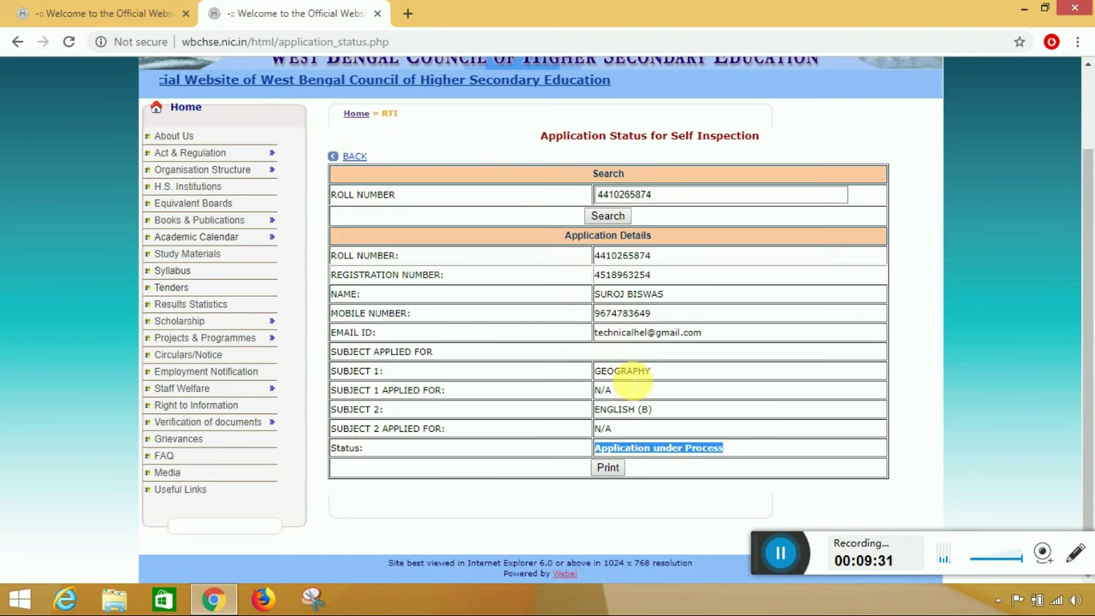